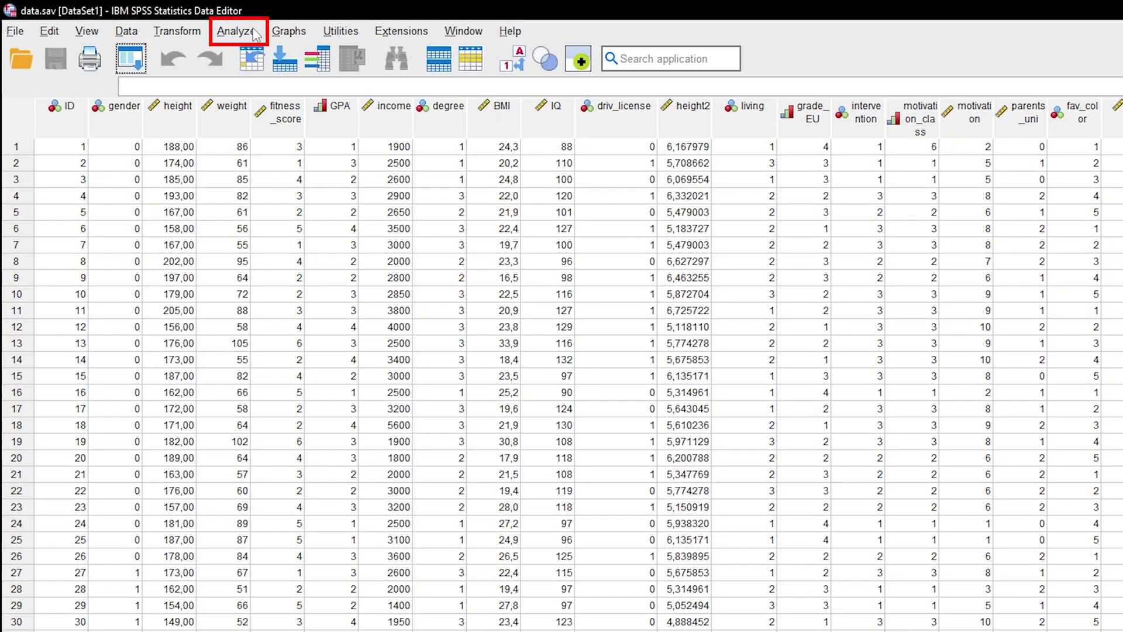
# Step: Start an Explore descriptive analysis with height in cm and weight as the dependent variables
pyautogui.click(182, 23)
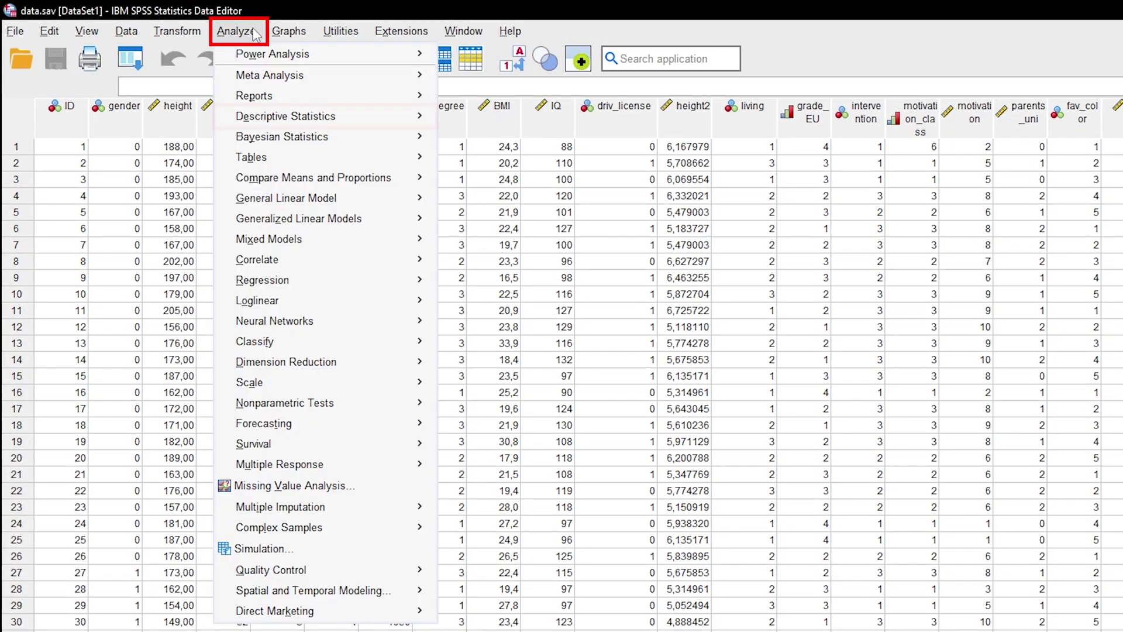
pyautogui.moveTo(404, 117)
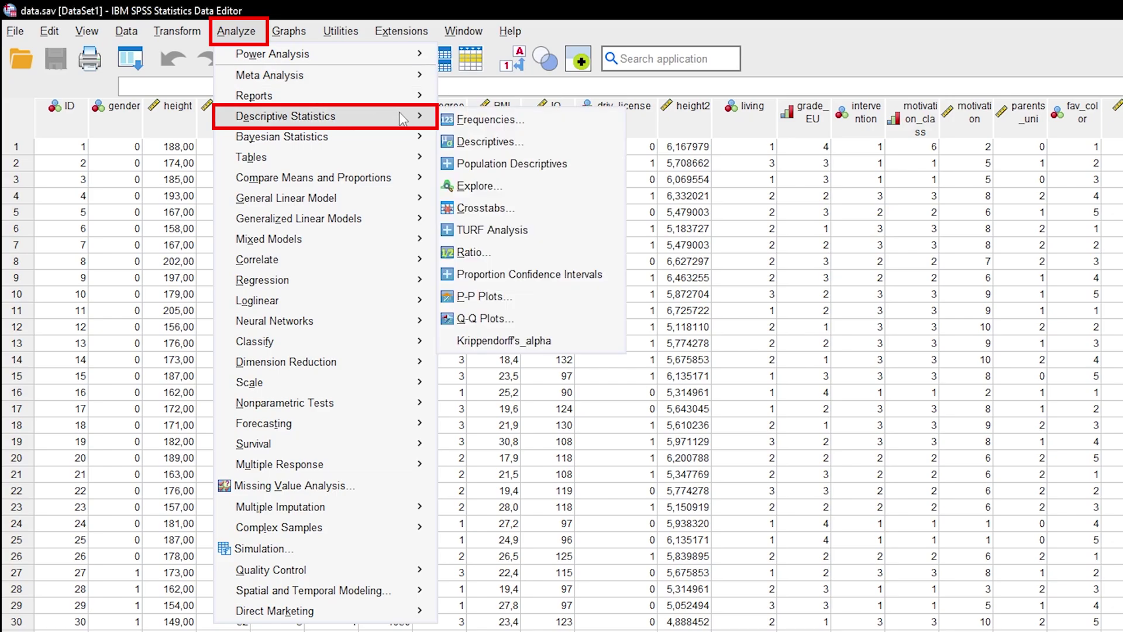
pyautogui.click(570, 189)
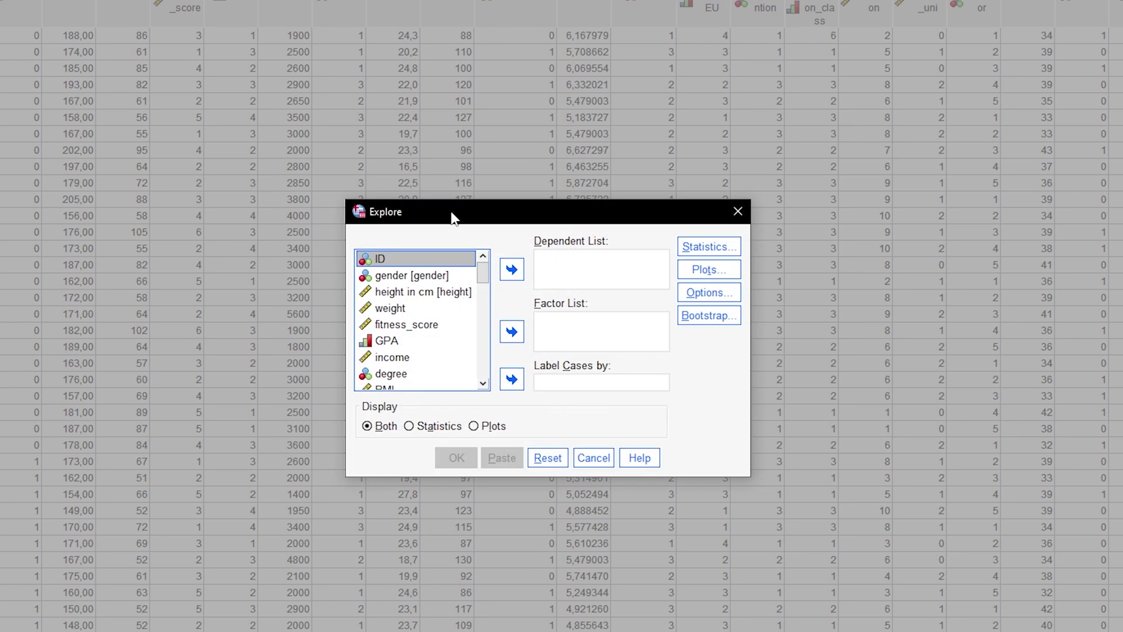
pyautogui.click(415, 291)
pyautogui.keyDown('ctrl'); pyautogui.click(447, 310); pyautogui.keyUp('ctrl')
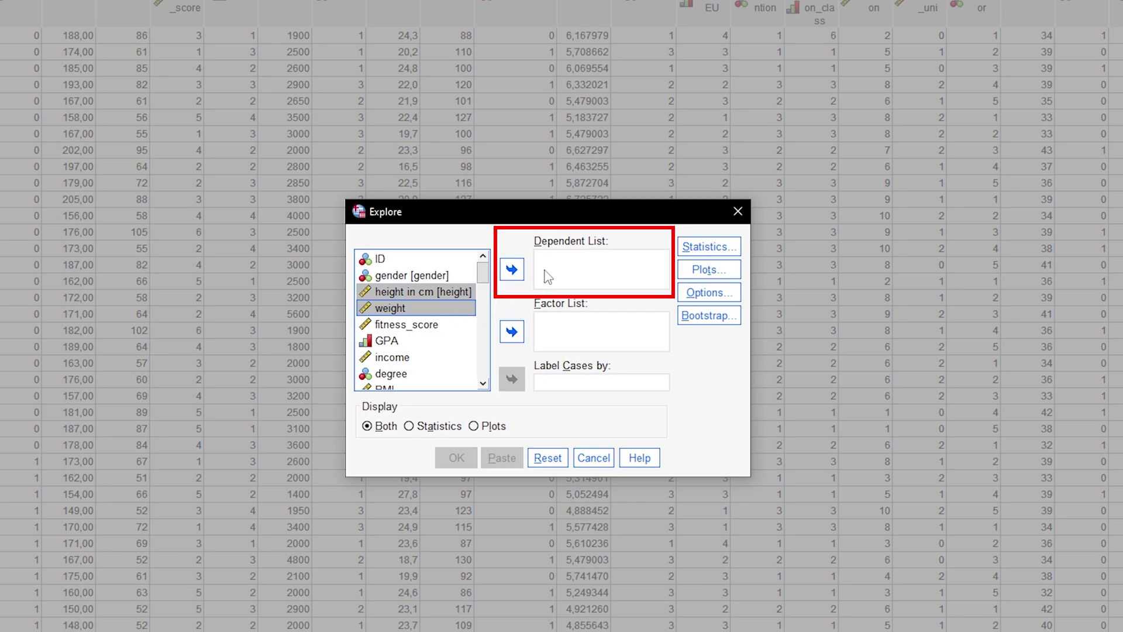
pyautogui.click(511, 272)
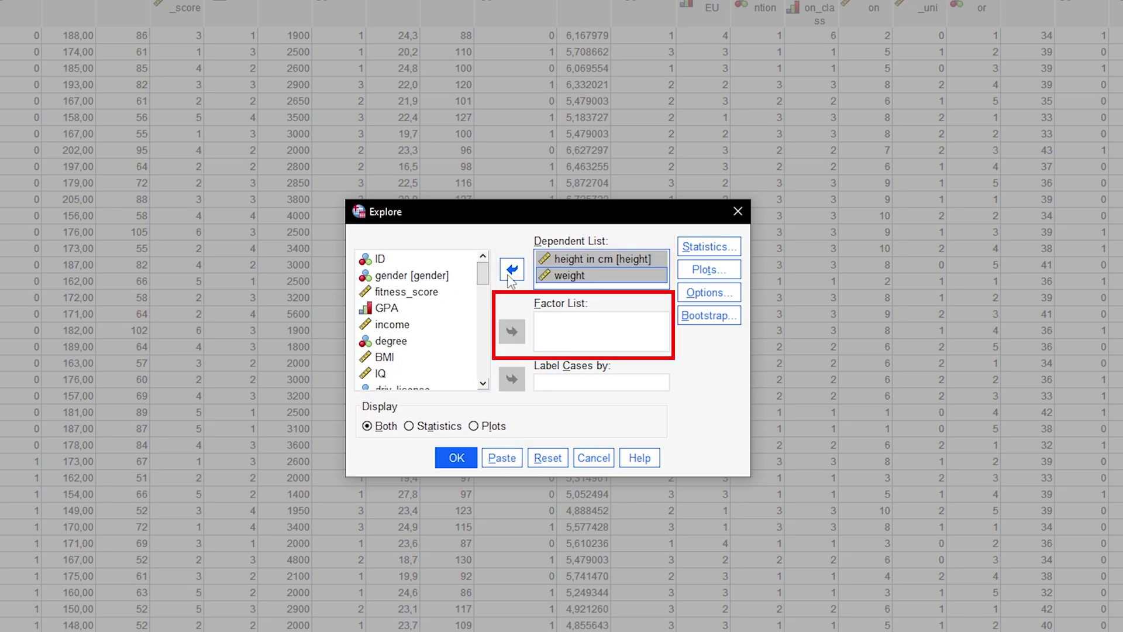
# Step: Add gender and degree as the factors of the Explore analysis
pyautogui.click(396, 277)
pyautogui.click(522, 338)
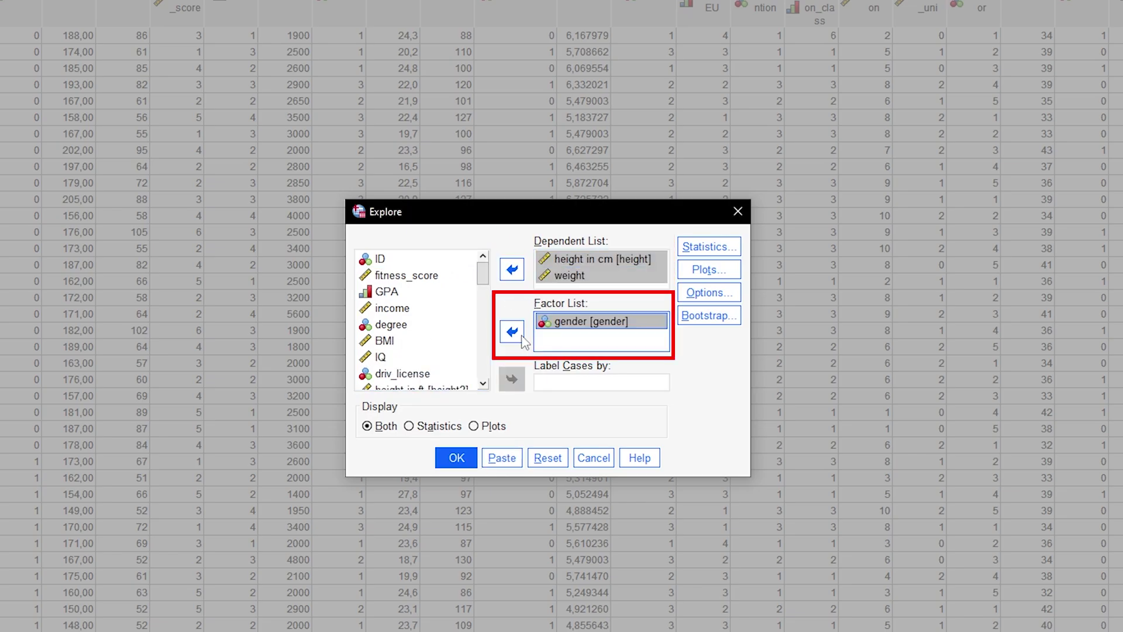
pyautogui.click(392, 329)
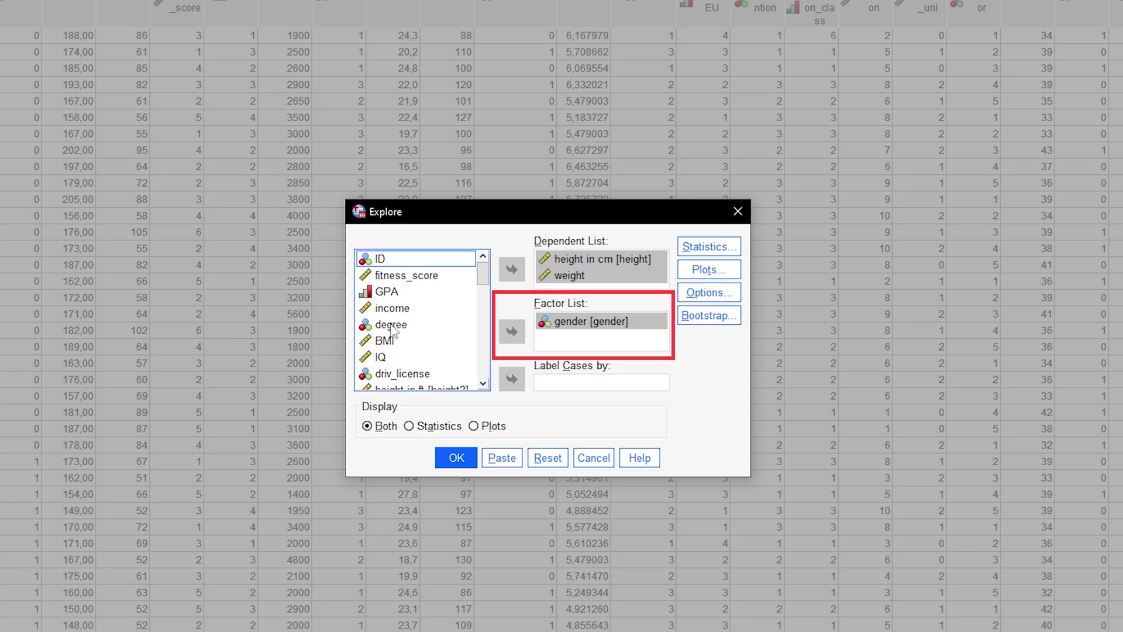
pyautogui.click(391, 325)
pyautogui.click(512, 332)
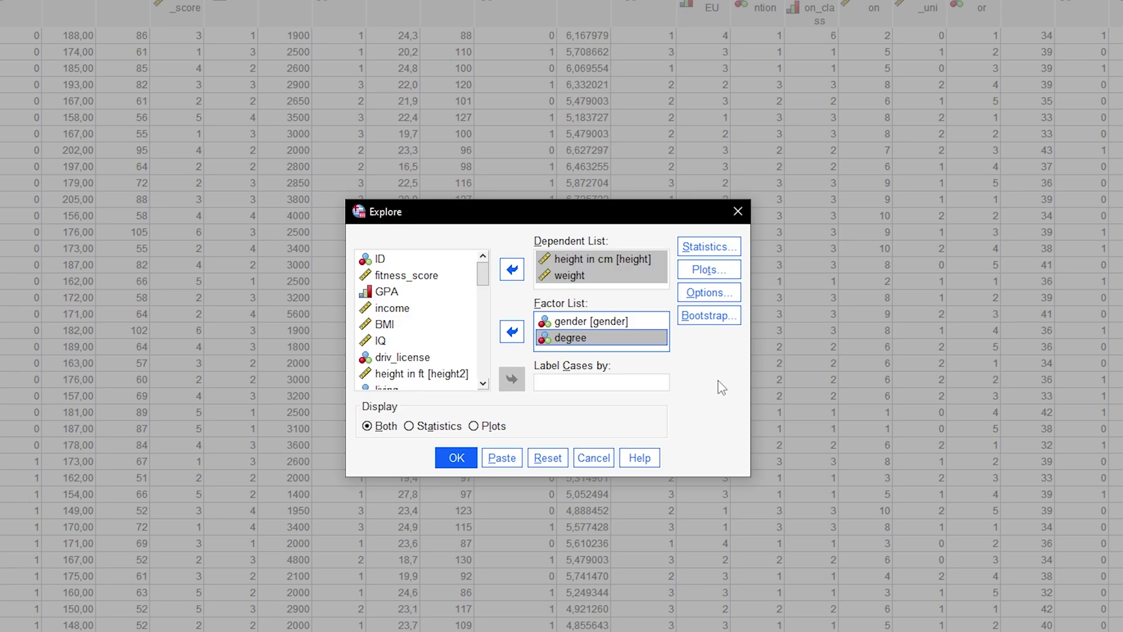
# Step: Include outliers and percentiles in the Explore statistics alongside the descriptives, leaving M-estimators off
pyautogui.click(715, 248)
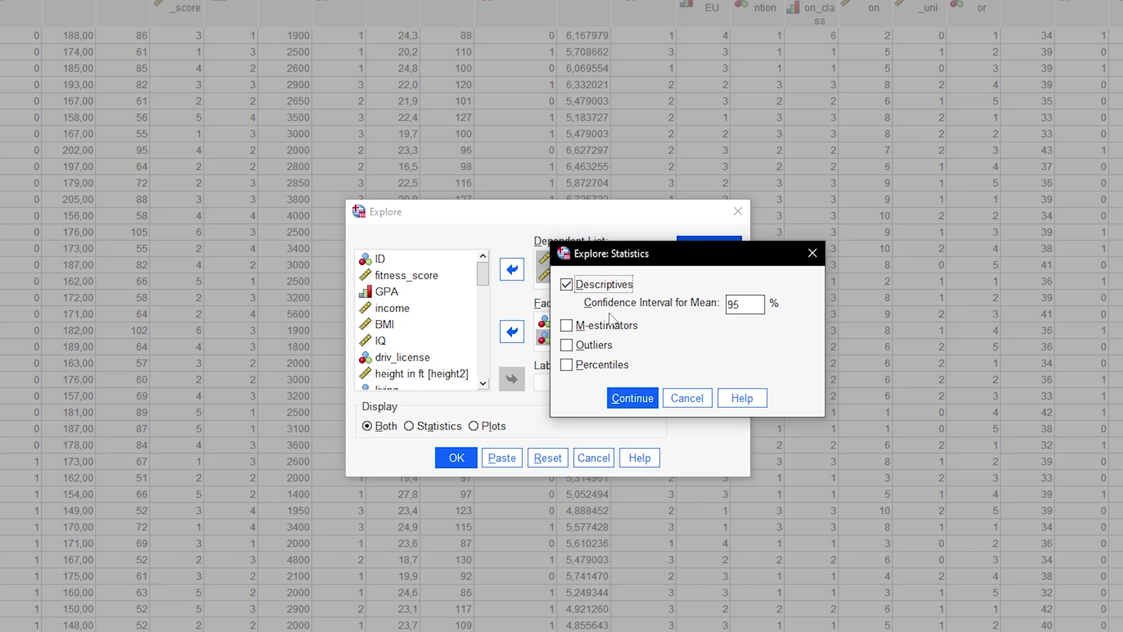
pyautogui.click(566, 325)
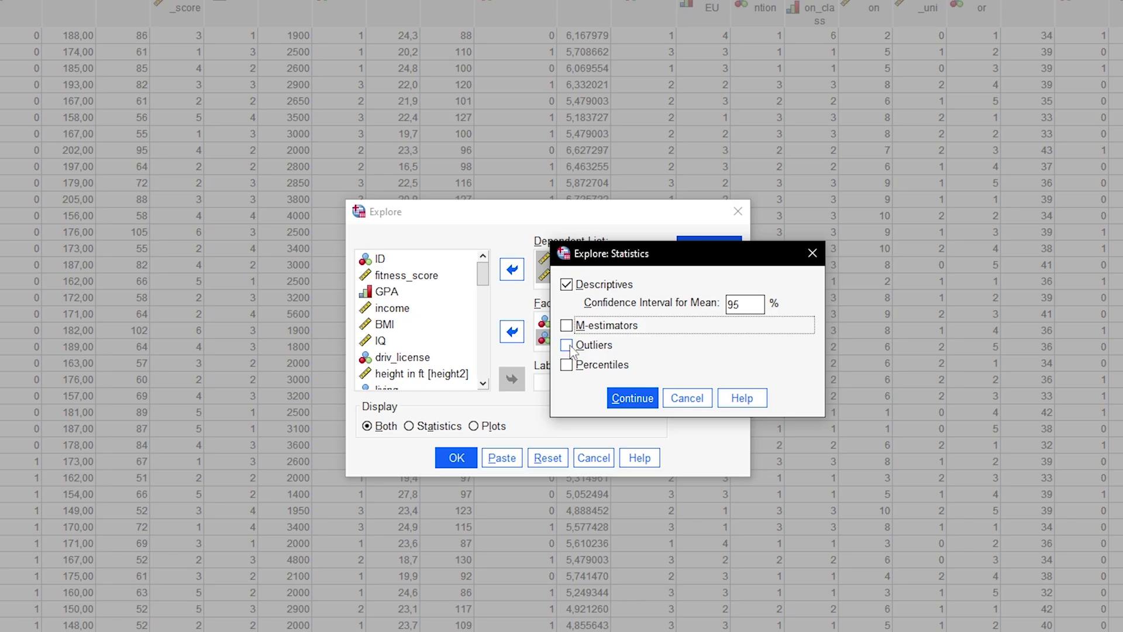
pyautogui.click(569, 346)
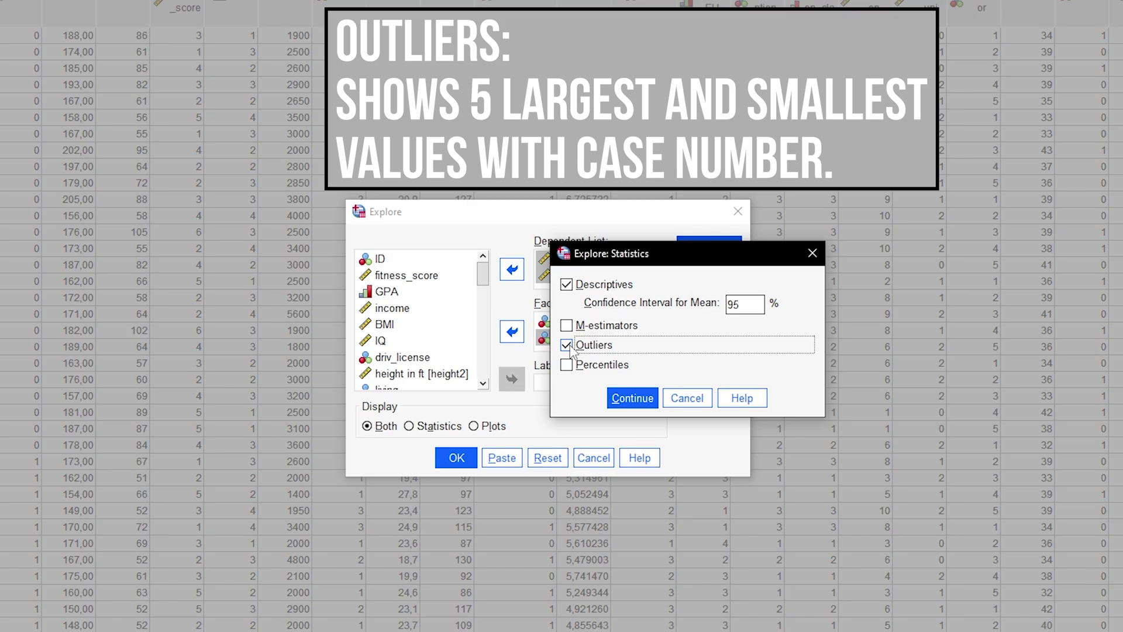
pyautogui.click(568, 365)
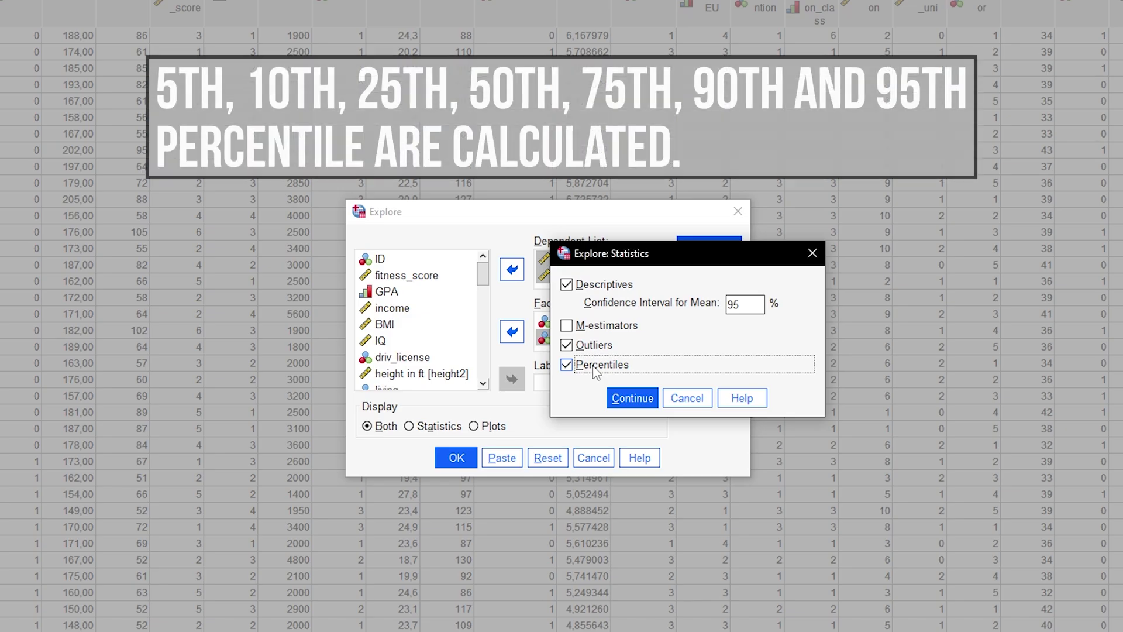
pyautogui.click(631, 398)
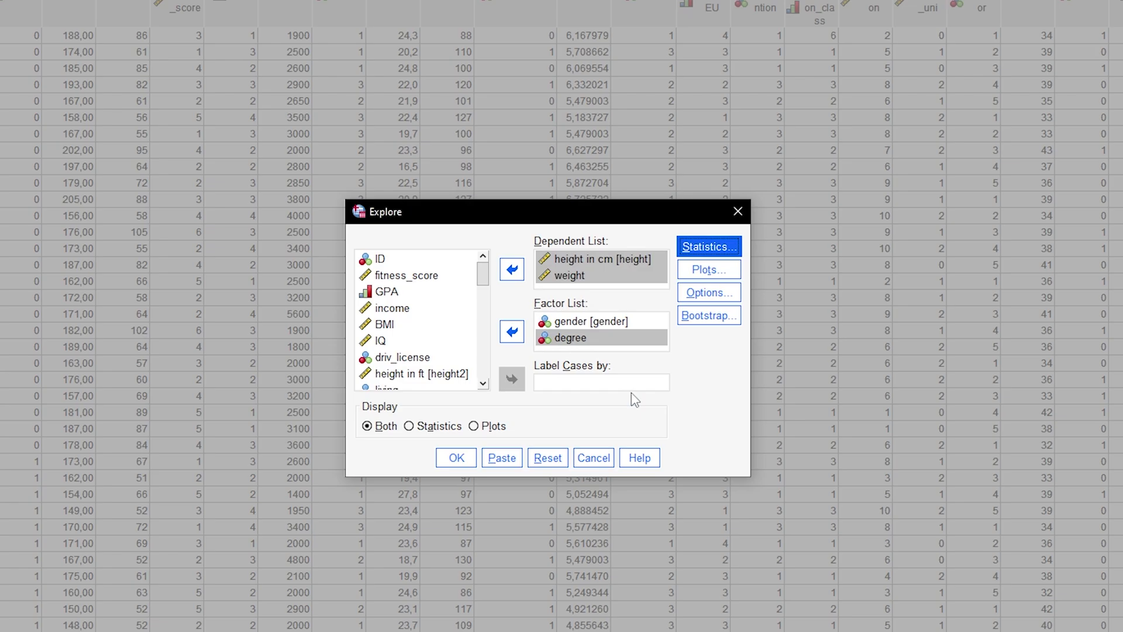
# Step: Configure the Explore plots with factor-level boxplots, histograms and normality plots with tests, and without stem-and-leaf plots
pyautogui.click(709, 270)
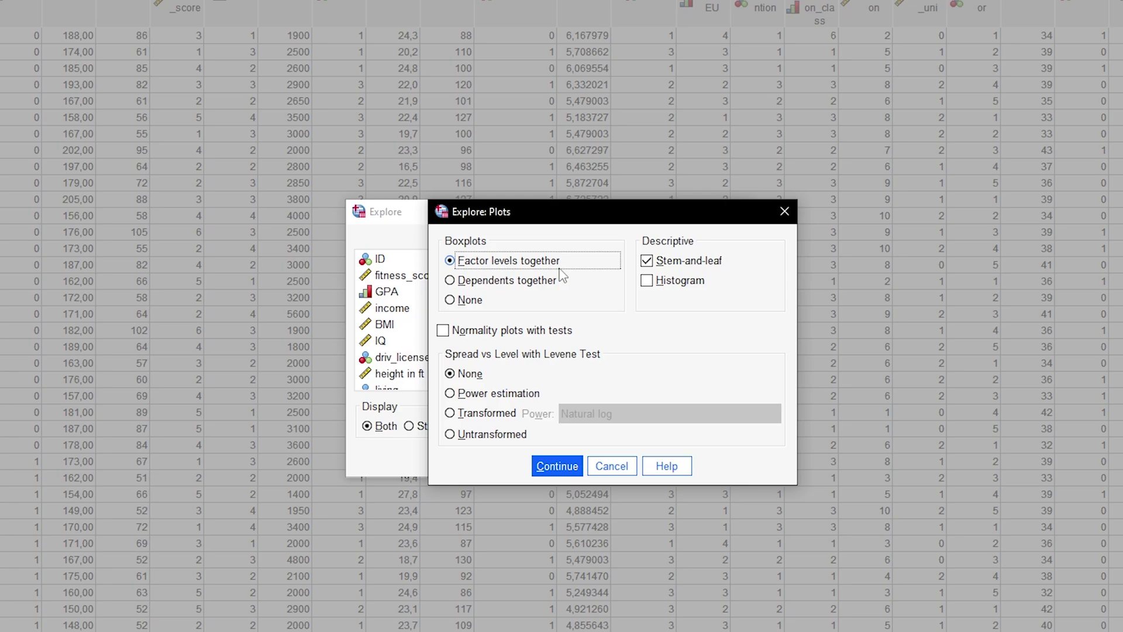
pyautogui.click(450, 280)
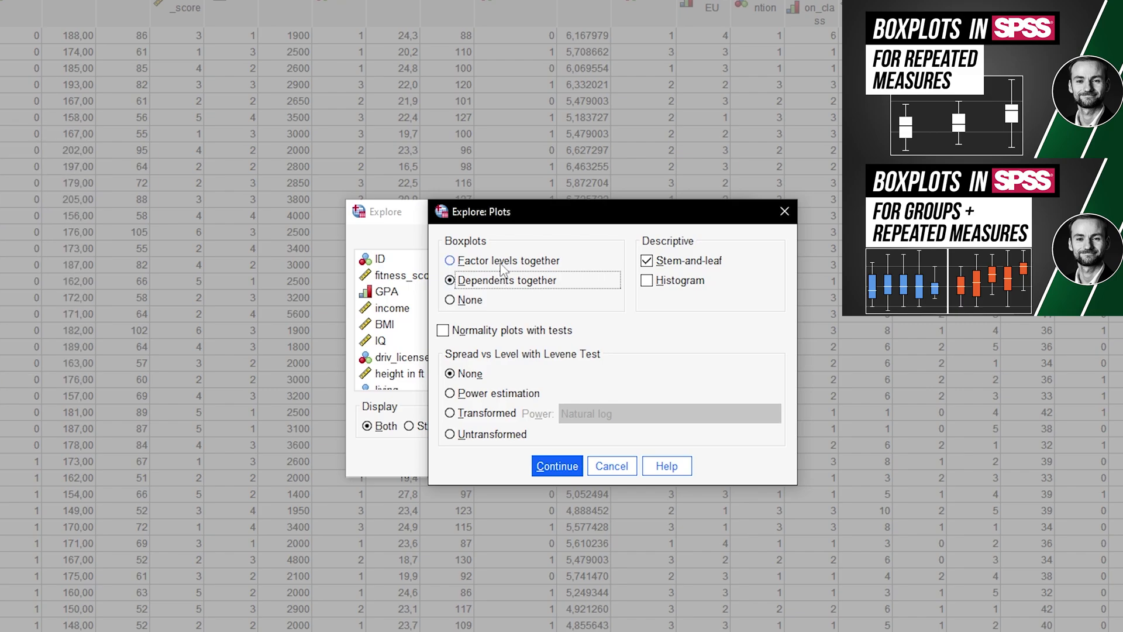
pyautogui.click(500, 265)
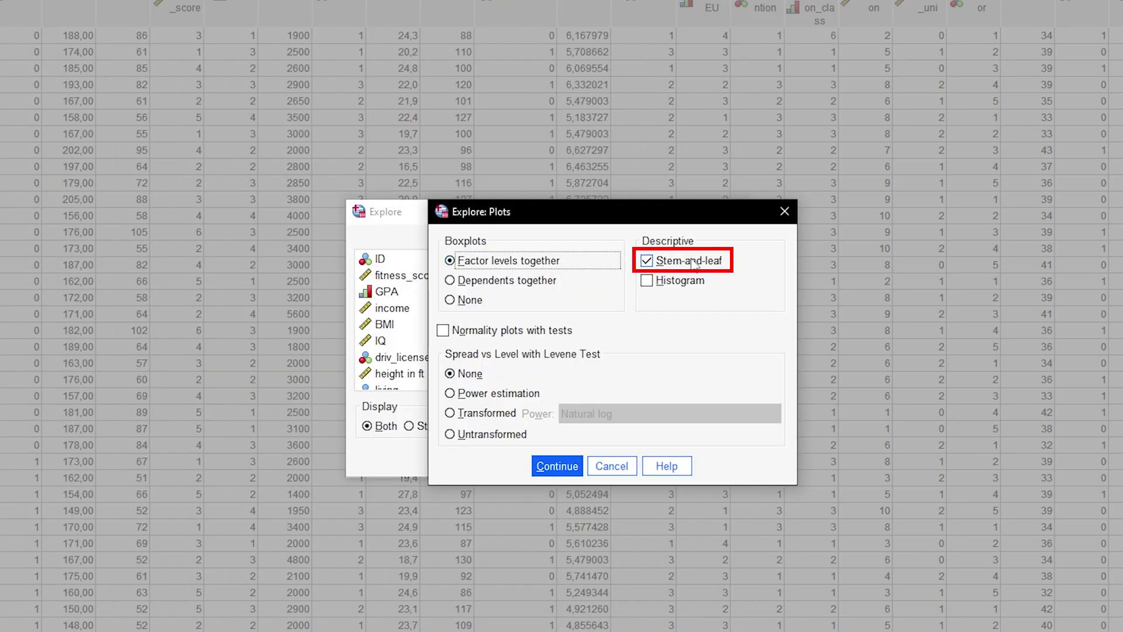
pyautogui.click(694, 264)
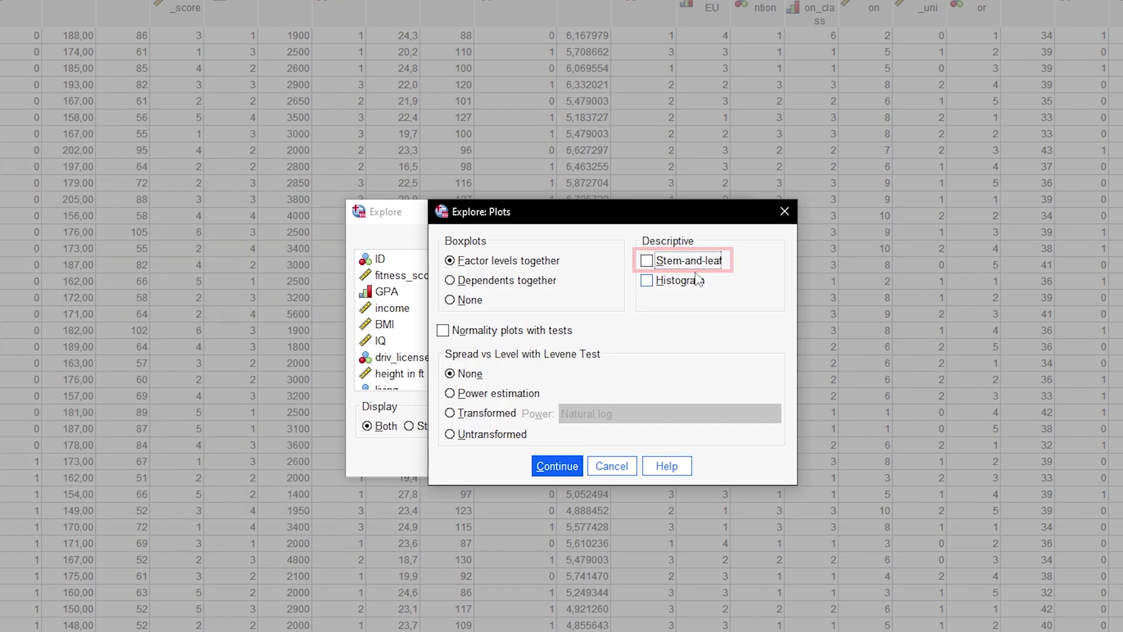
pyautogui.click(475, 333)
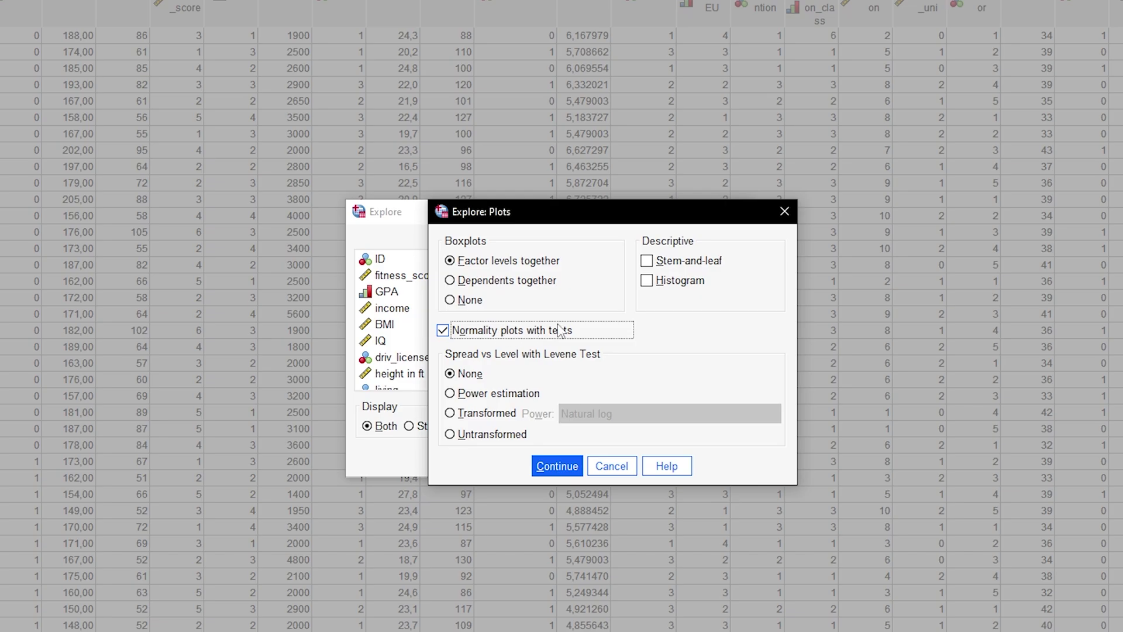
pyautogui.click(670, 287)
pyautogui.click(577, 471)
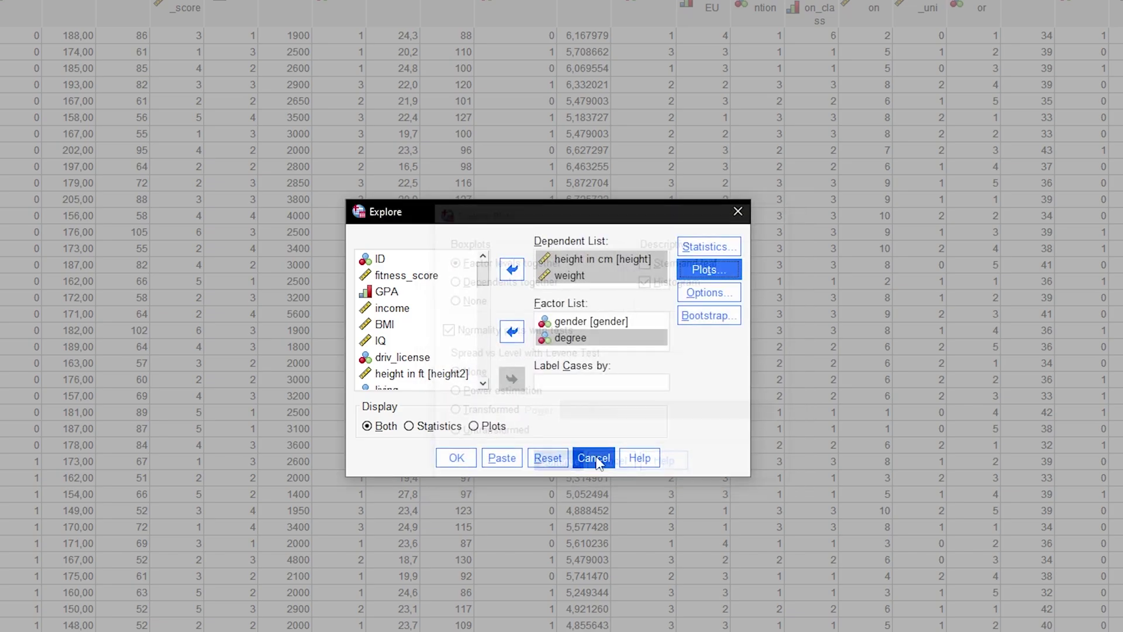
pyautogui.click(711, 317)
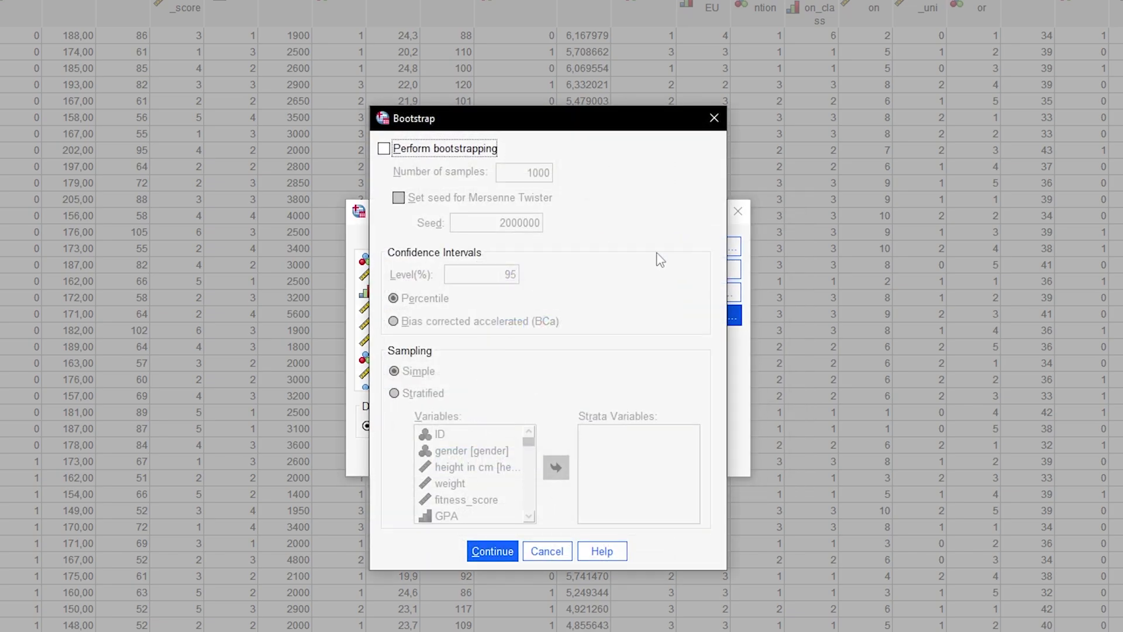
pyautogui.click(472, 148)
pyautogui.click(425, 321)
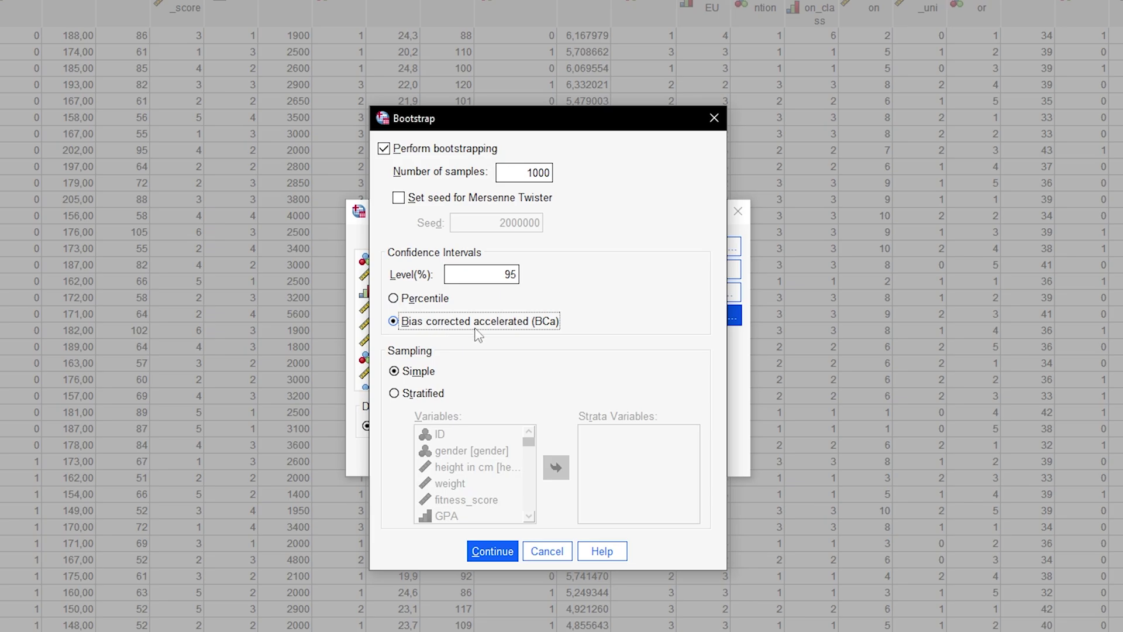
pyautogui.click(548, 550)
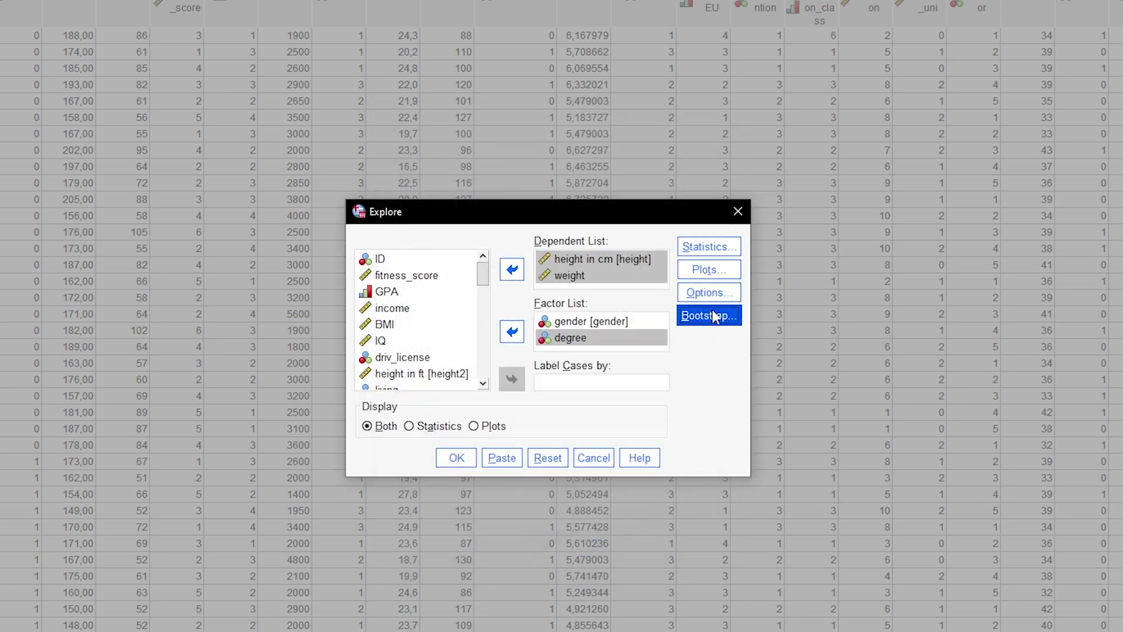
pyautogui.click(707, 292)
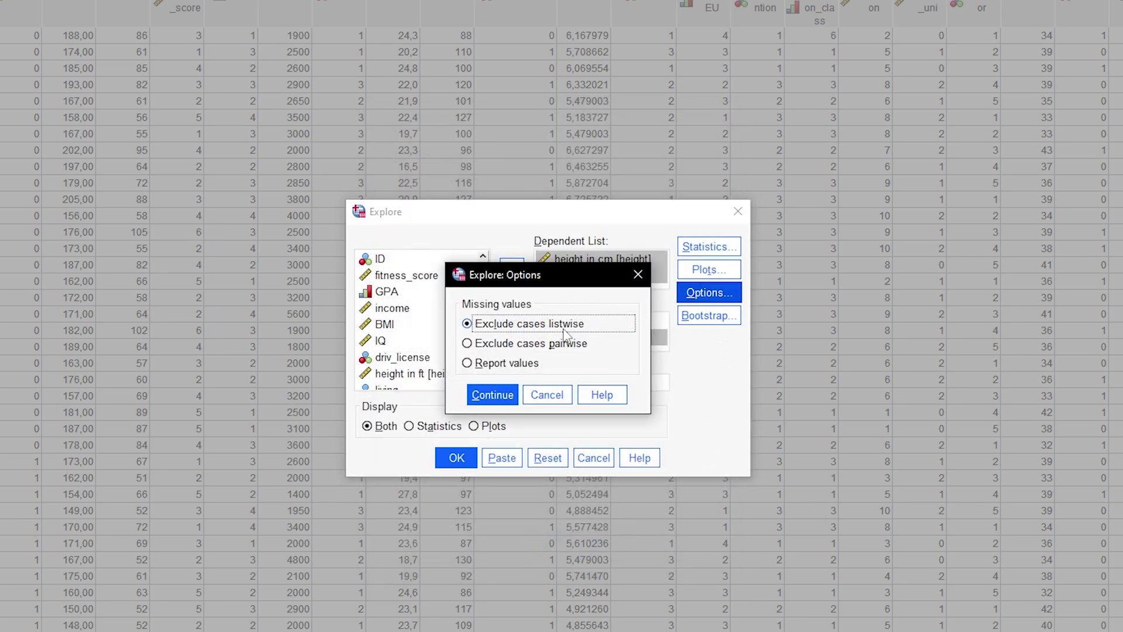
pyautogui.click(563, 395)
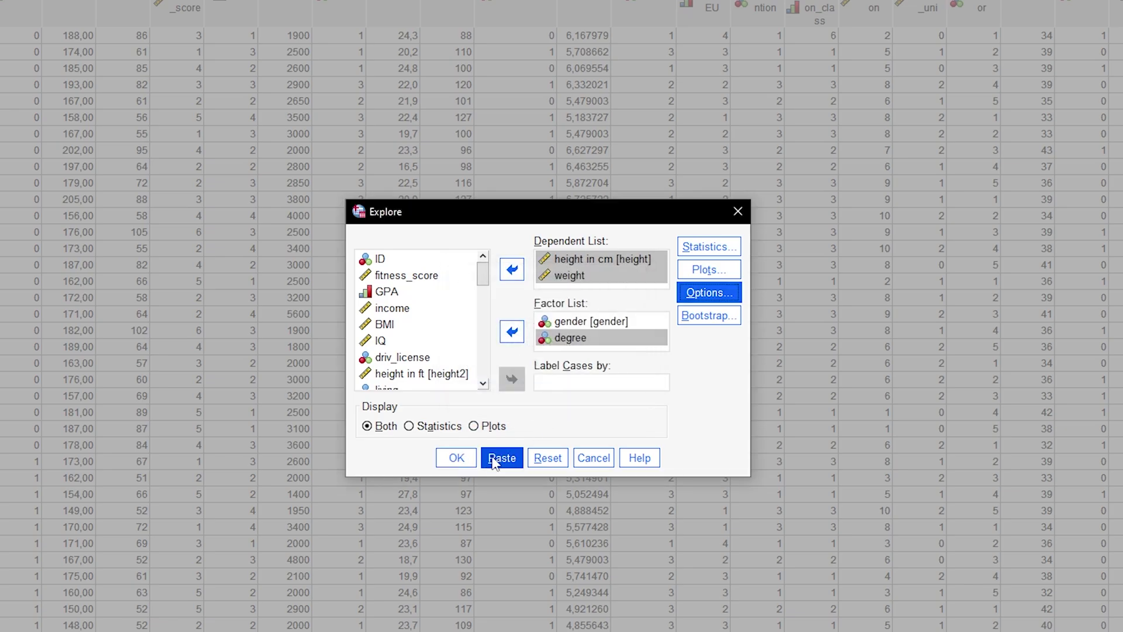
# Step: Run the Explore analysis and review the descriptives, extreme values, normality tests, histograms and Q-Q plots by gender
pyautogui.click(456, 459)
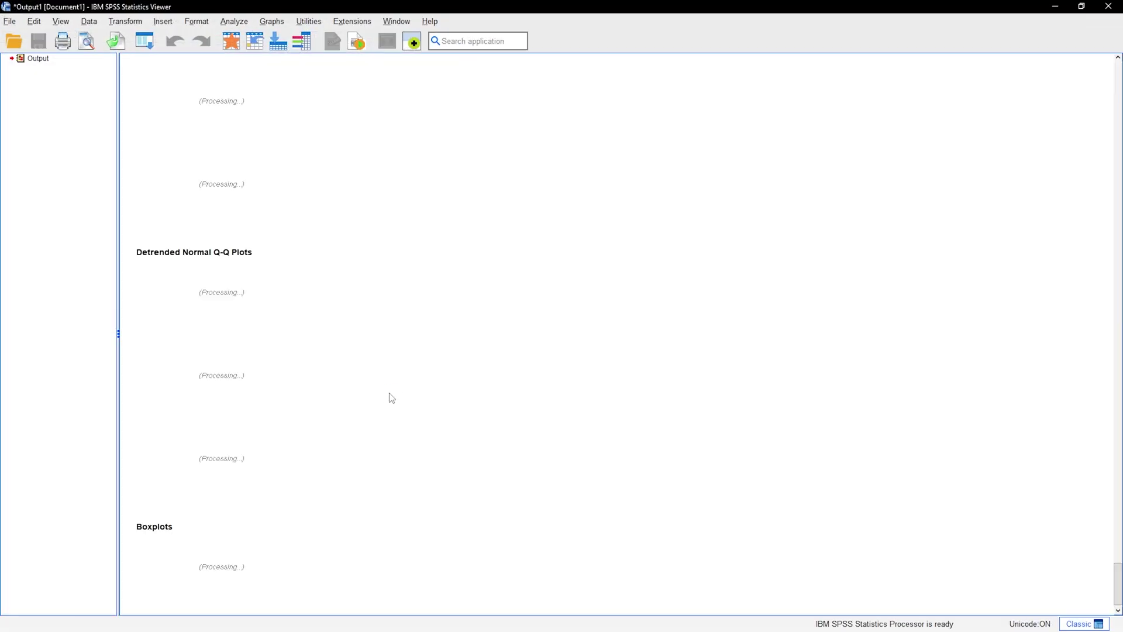
pyautogui.scroll(-3, 617, 423)
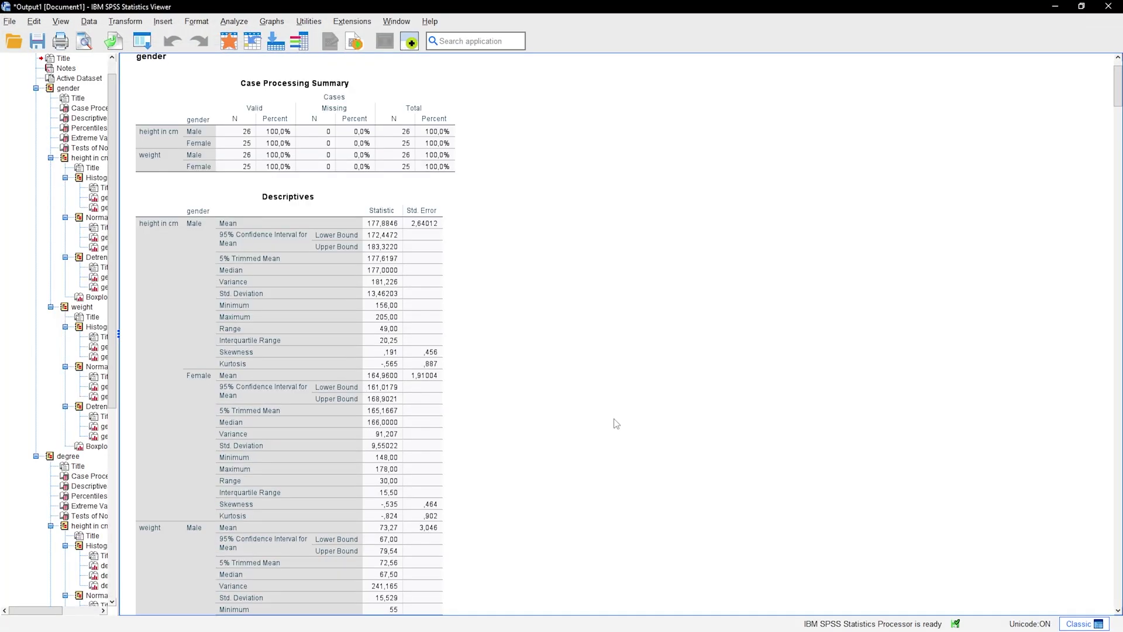
pyautogui.scroll(-15, 617, 423)
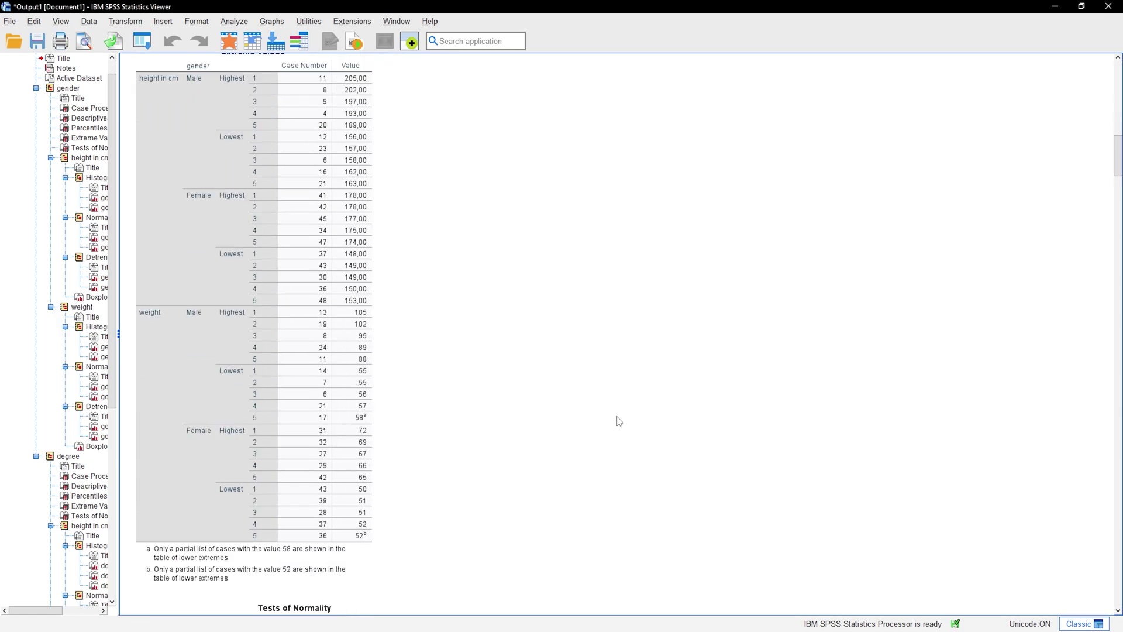
pyautogui.click(542, 452)
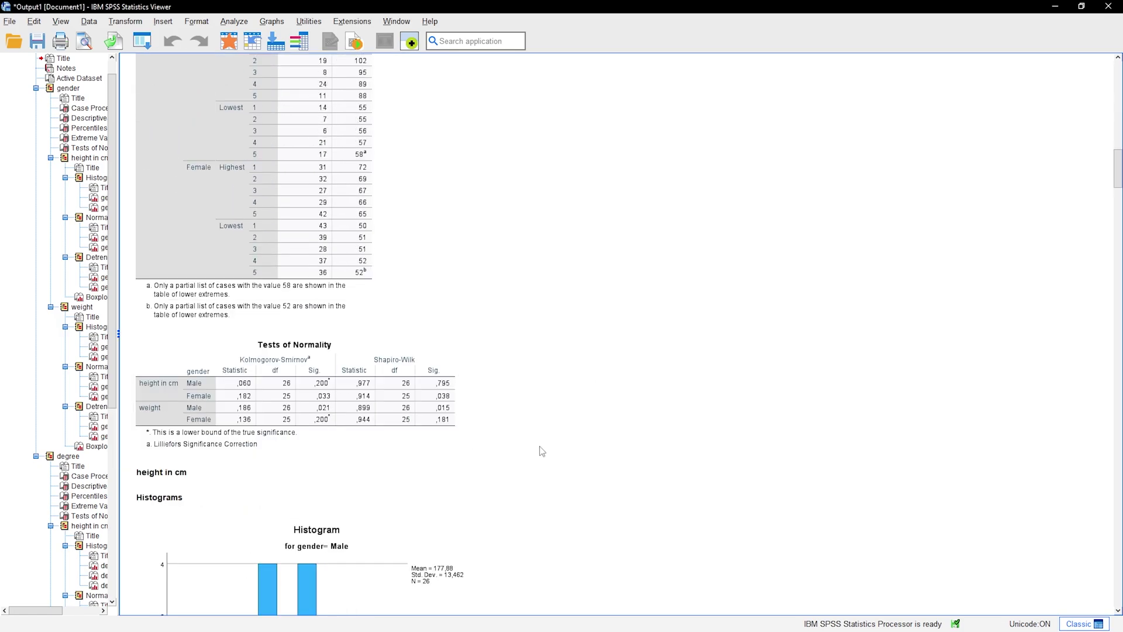
pyautogui.scroll(-20, 542, 451)
pyautogui.scroll(-15, 542, 450)
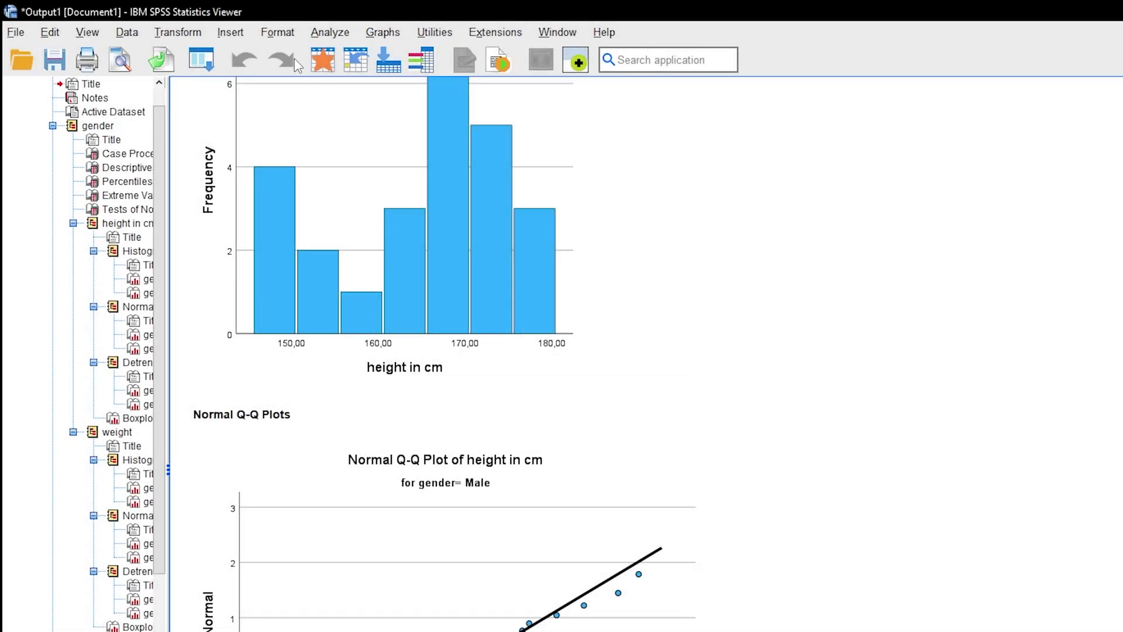
# Step: Start a Means comparison with income and IQ as the dependent variables
pyautogui.click(336, 34)
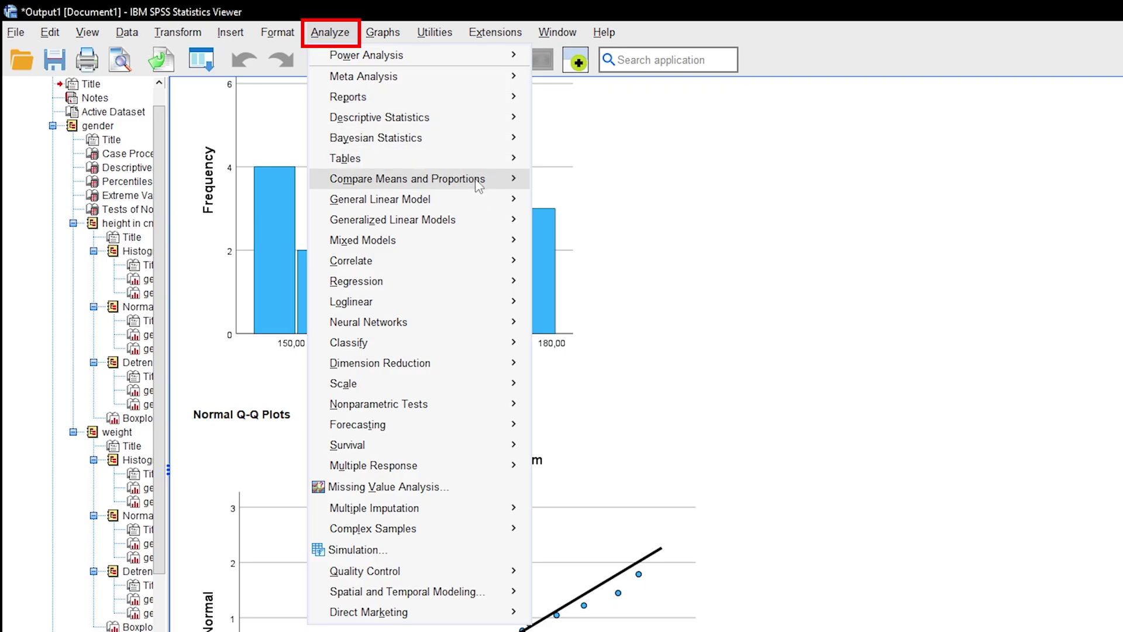
pyautogui.moveTo(491, 179)
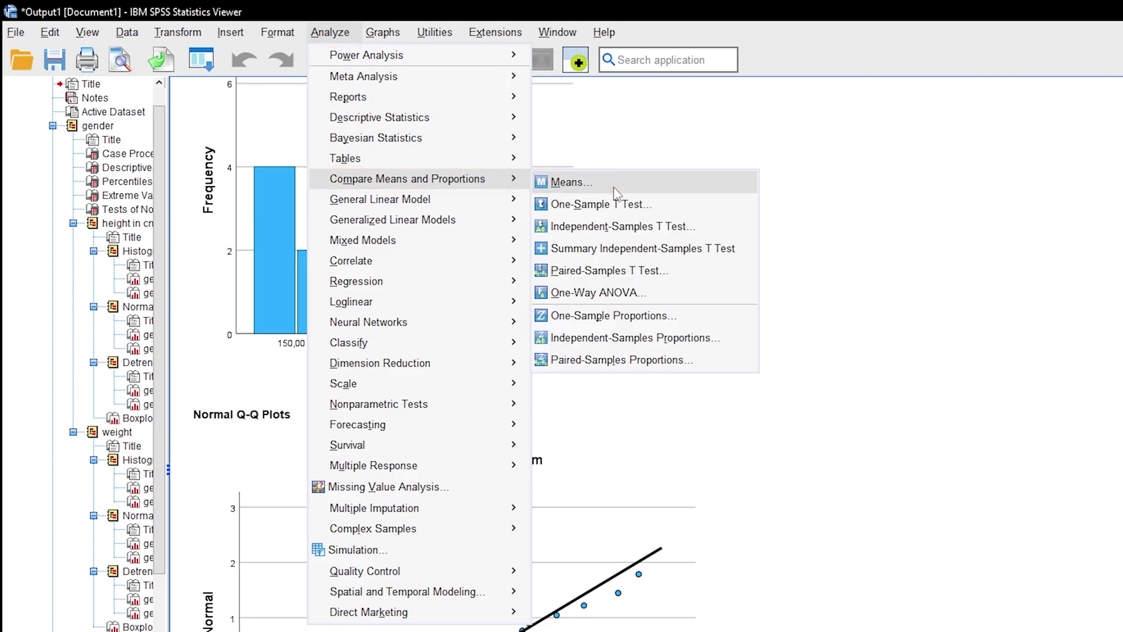
pyautogui.click(570, 182)
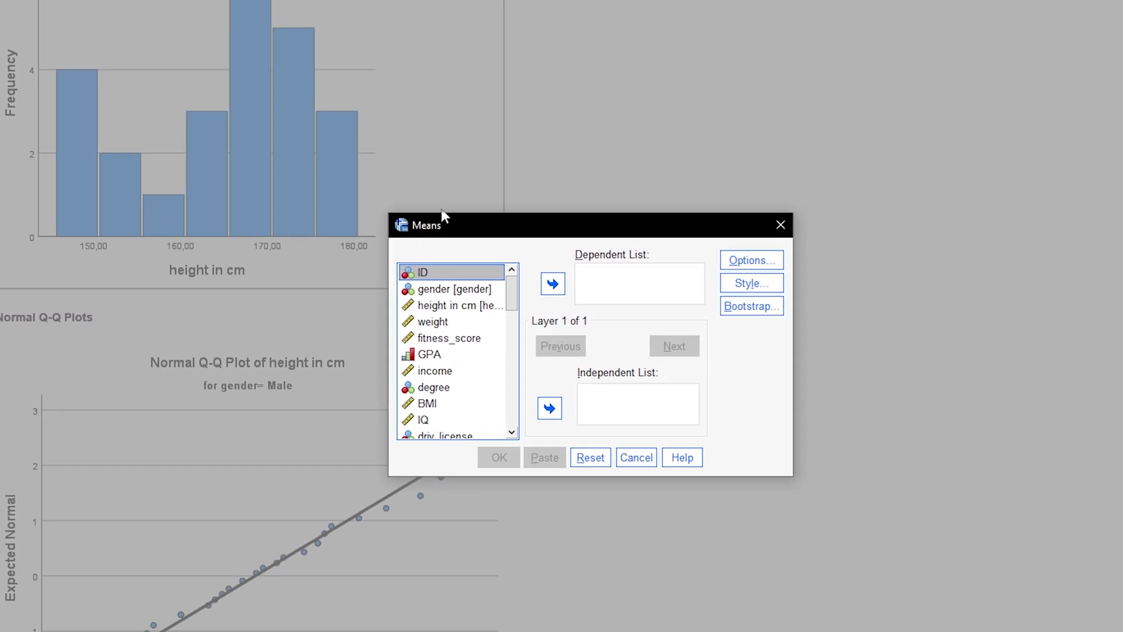
pyautogui.click(439, 370)
pyautogui.keyDown('ctrl'); pyautogui.click(426, 419); pyautogui.keyUp('ctrl')
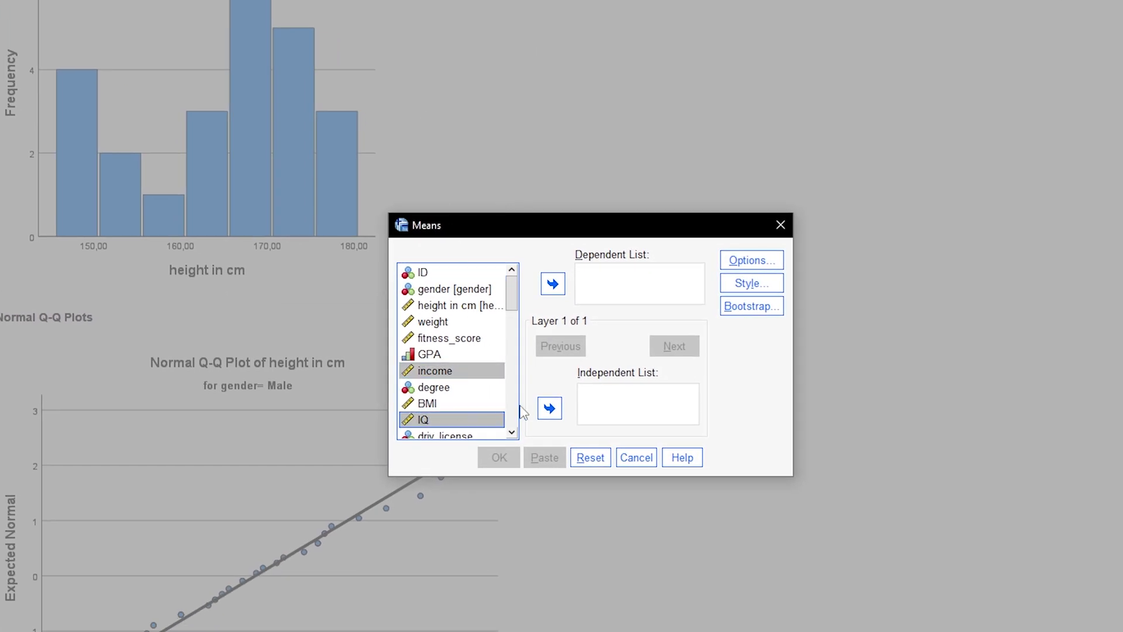
pyautogui.click(550, 291)
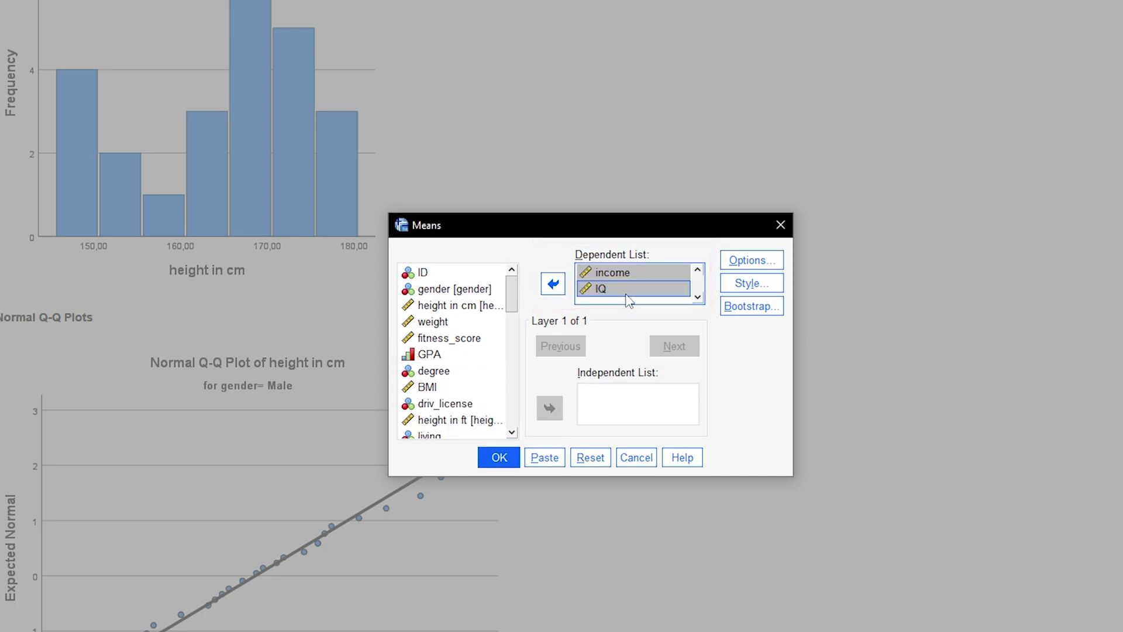
# Step: Set gender as the first-layer independent variable and degree as the second-layer variable of the Means comparison
pyautogui.click(454, 288)
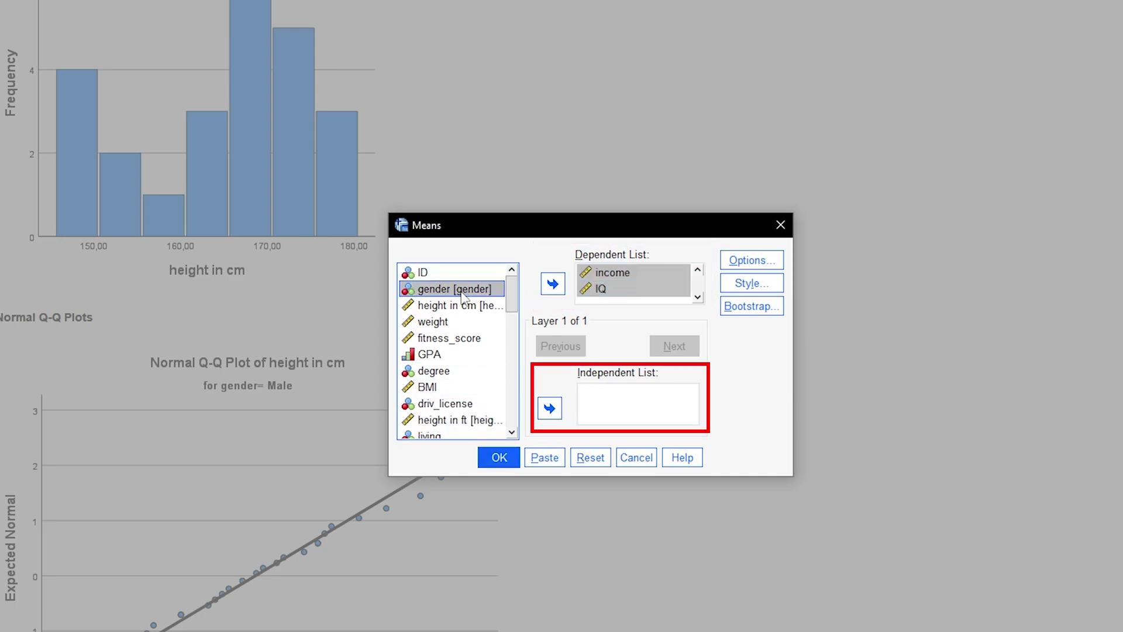
pyautogui.click(549, 409)
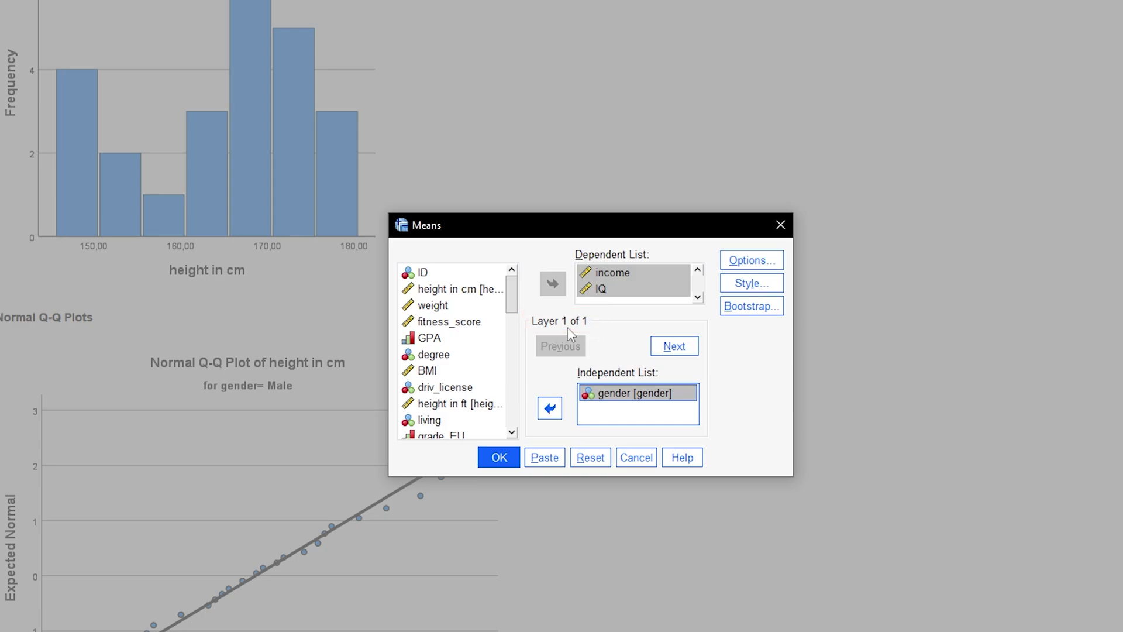
pyautogui.click(665, 347)
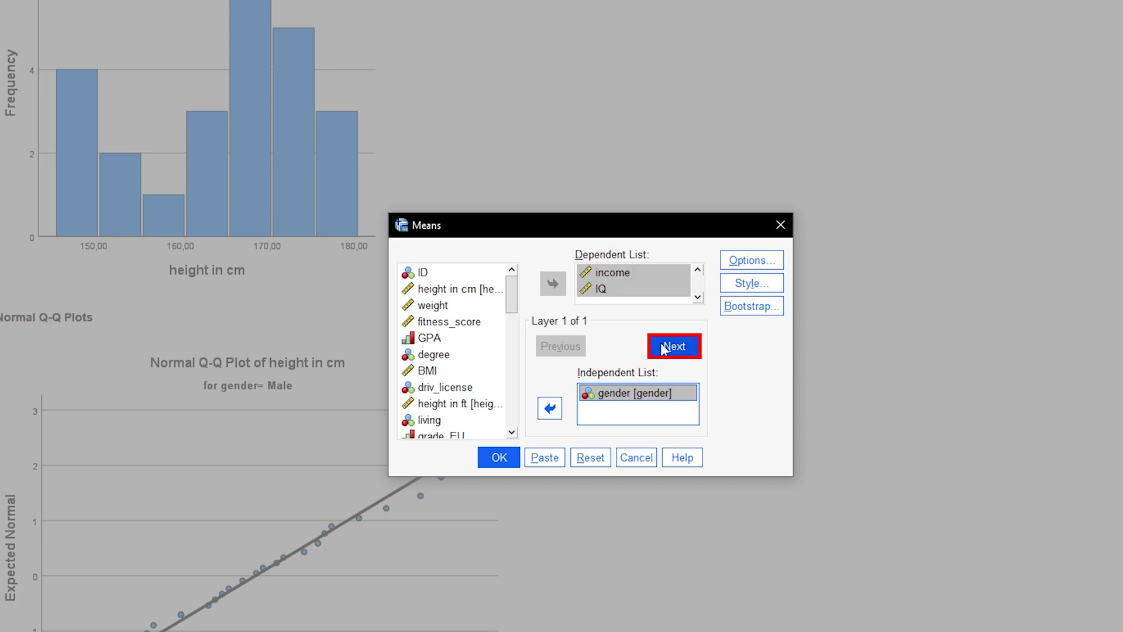
pyautogui.click(455, 359)
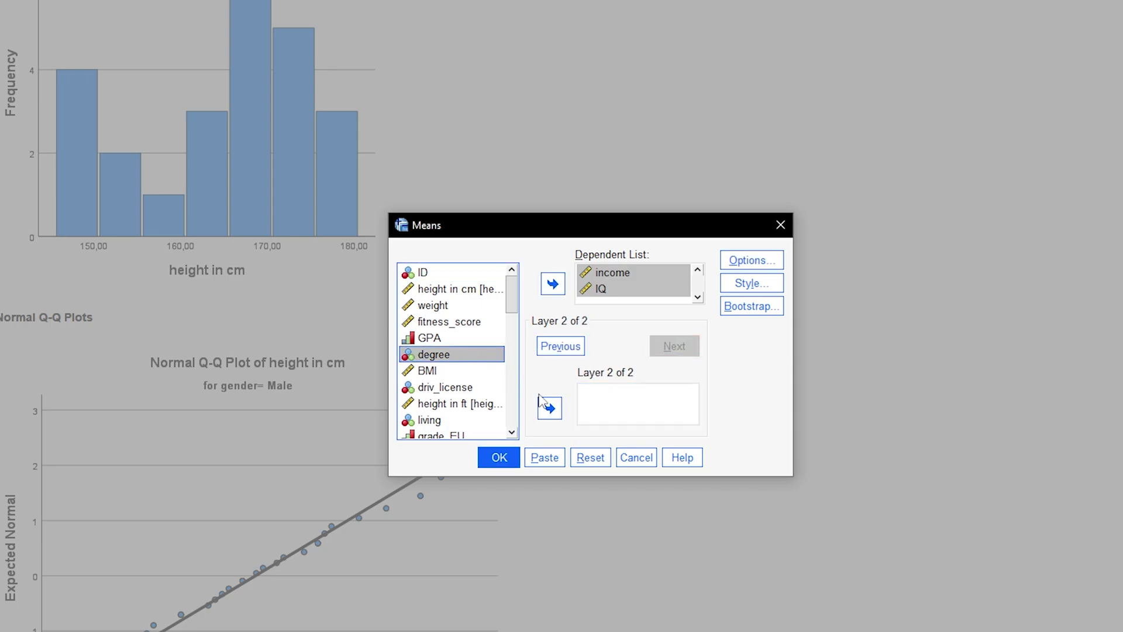
pyautogui.click(548, 409)
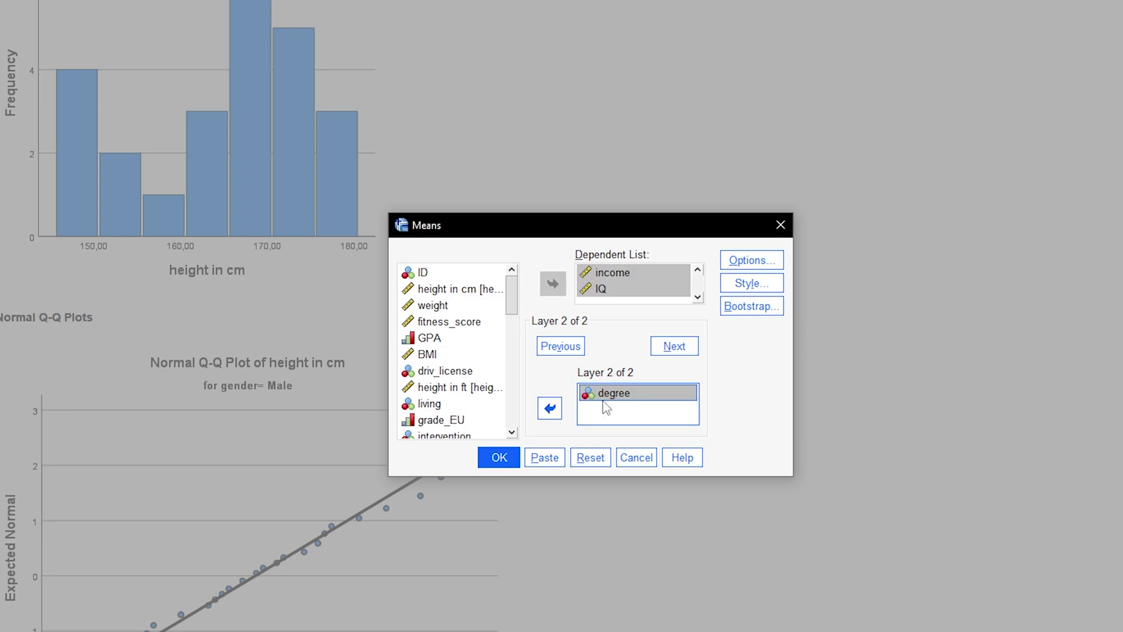
# Step: Review the additional statistics such as harmonic and geometric mean, keeping only mean, number of cases and standard deviation as cell statistics
pyautogui.click(745, 268)
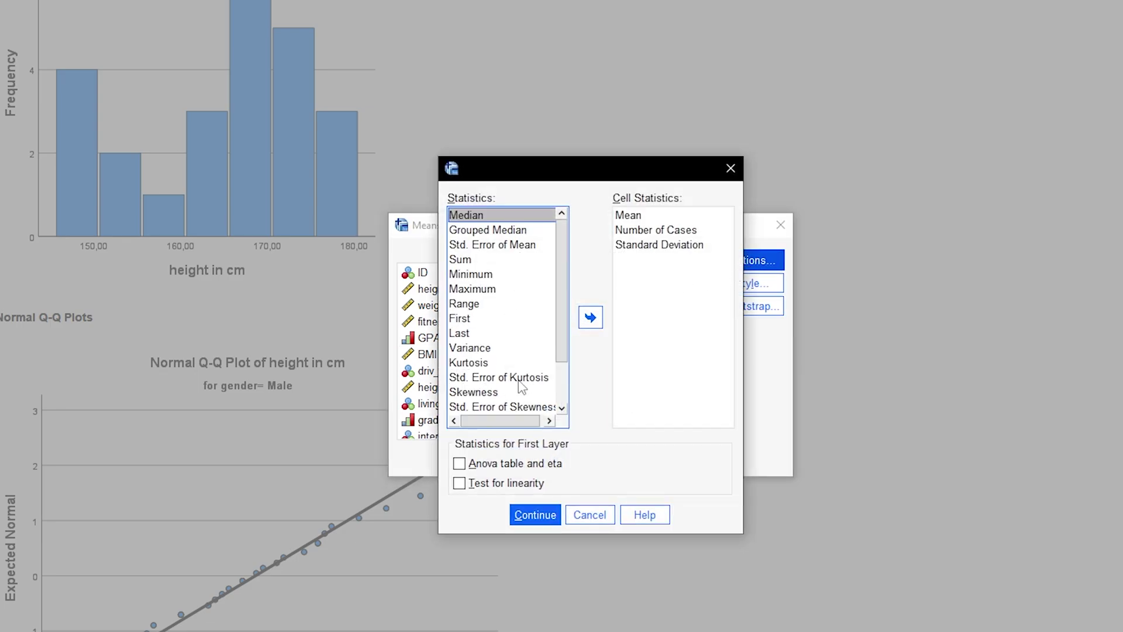
pyautogui.scroll(-2, 519, 388)
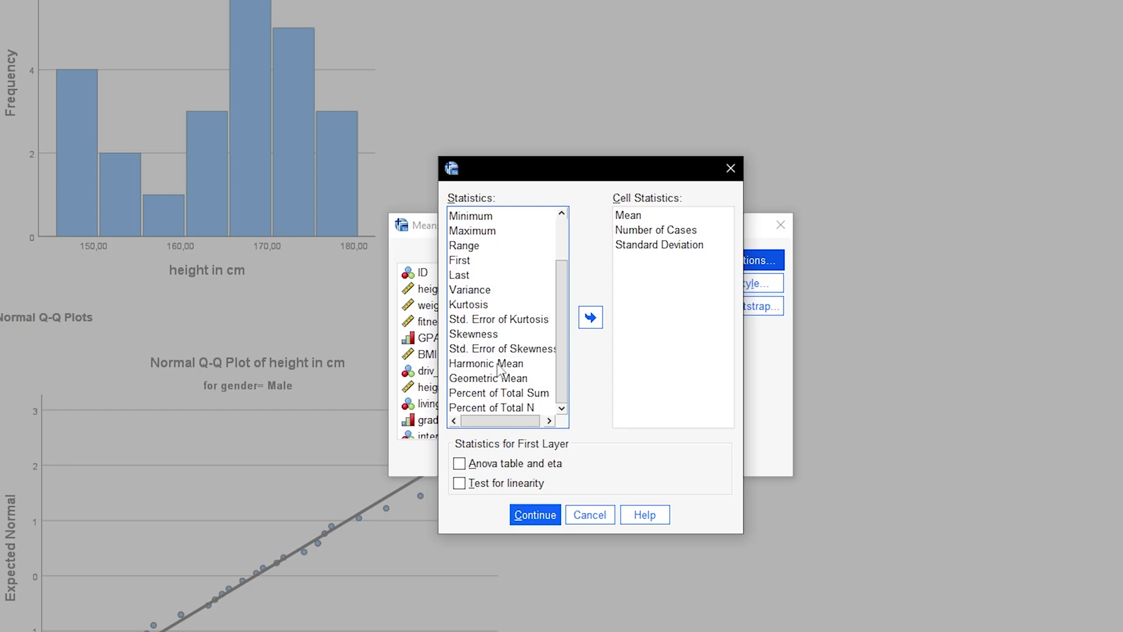
pyautogui.click(498, 364)
pyautogui.keyDown('ctrl'); pyautogui.click(491, 380); pyautogui.keyUp('ctrl')
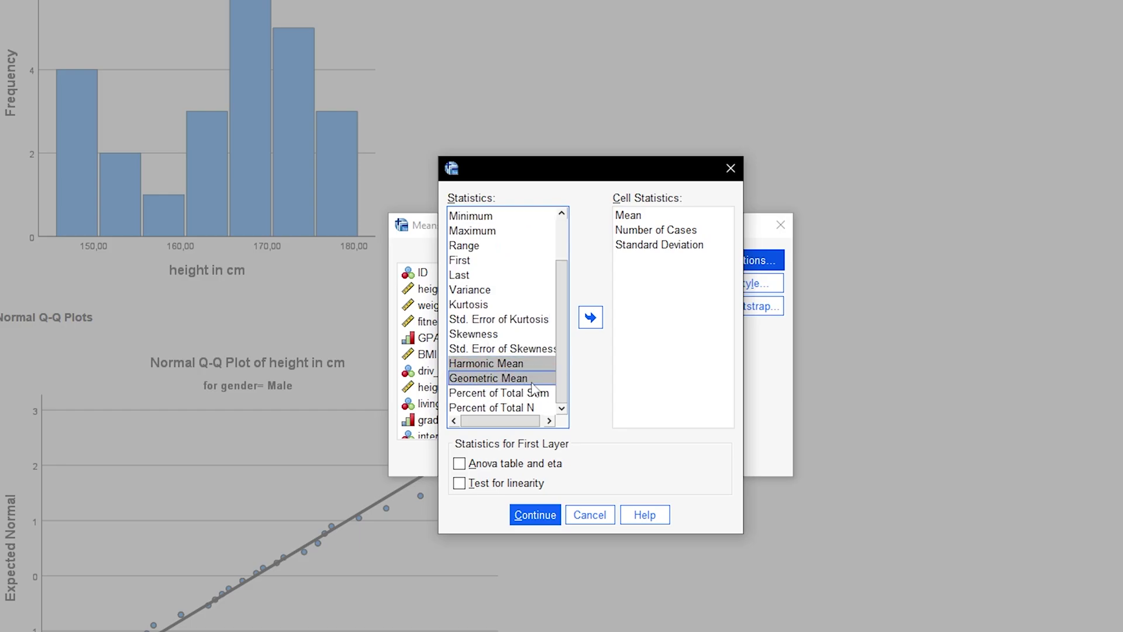
pyautogui.click(543, 515)
# Step: Check the bootstrap settings, leaving bootstrapping off, and run the Means analysis
pyautogui.click(763, 306)
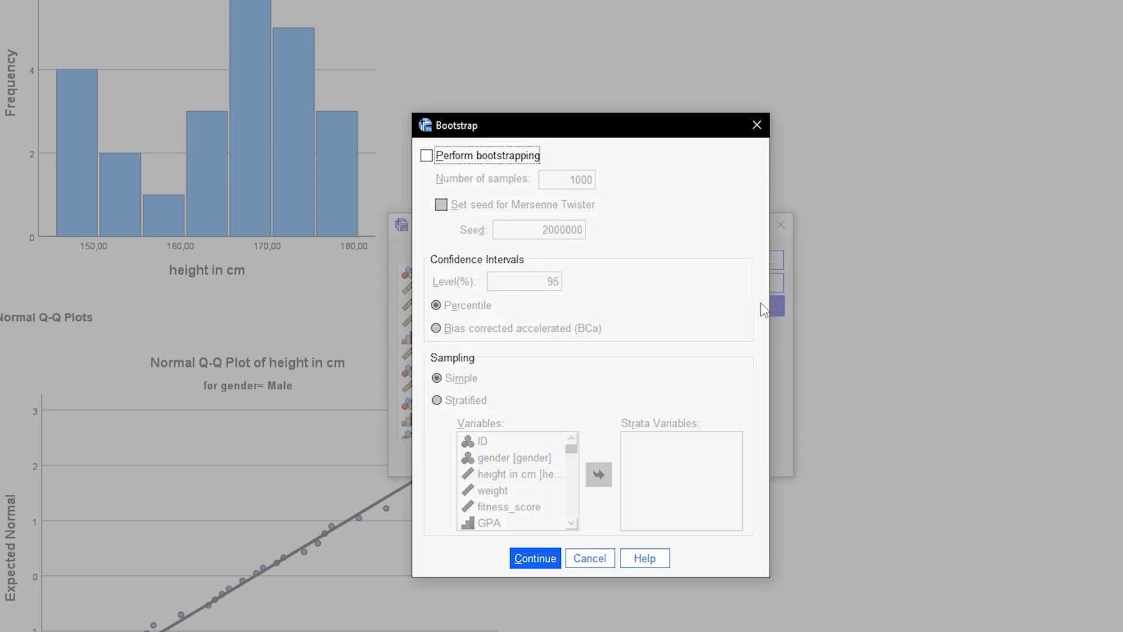
pyautogui.click(535, 560)
pyautogui.click(496, 457)
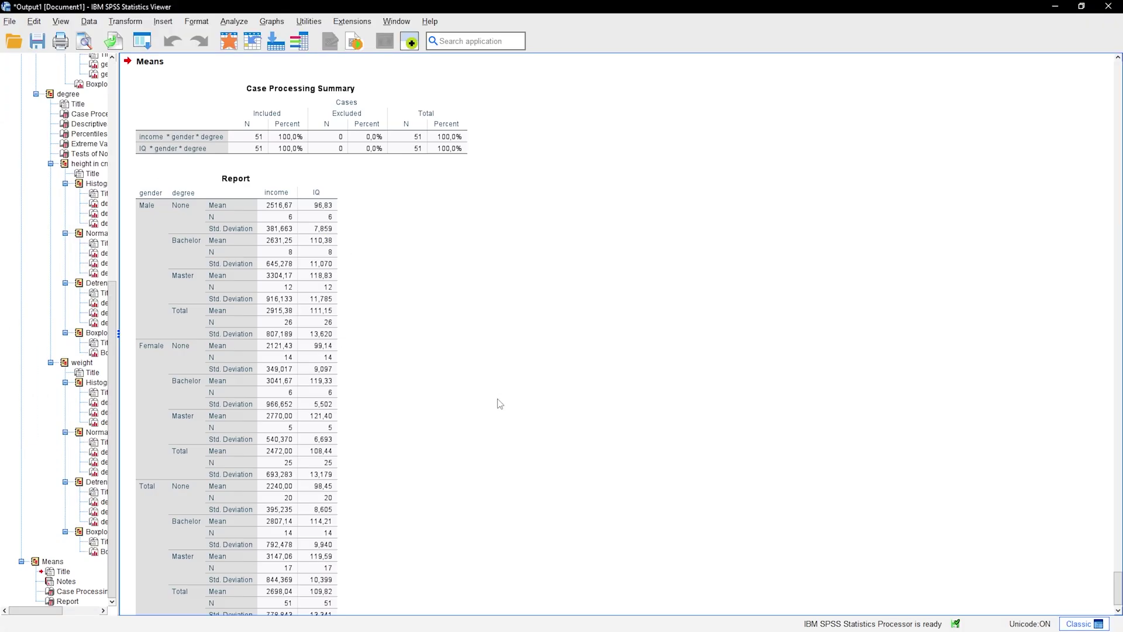